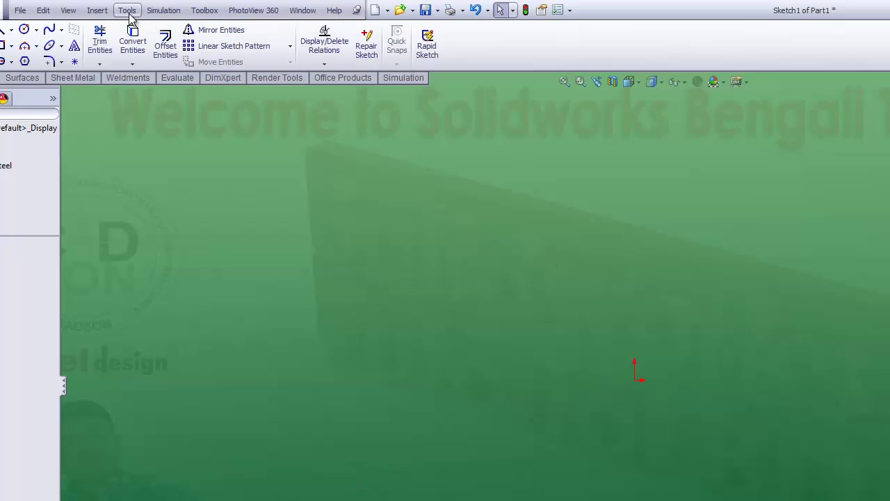
Step: Sketch a horizontal line about 656 mm long from the origin and a vertical line about 355 mm up from its end
left_click(5, 30)
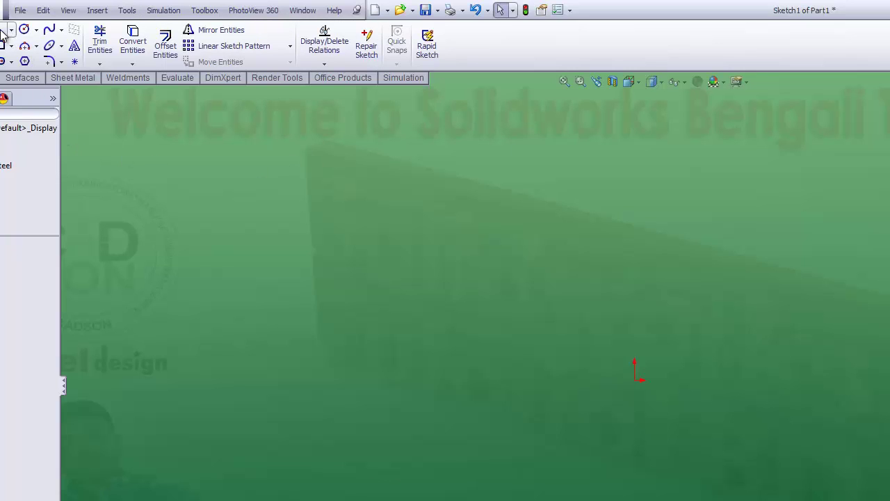
left_click(634, 380)
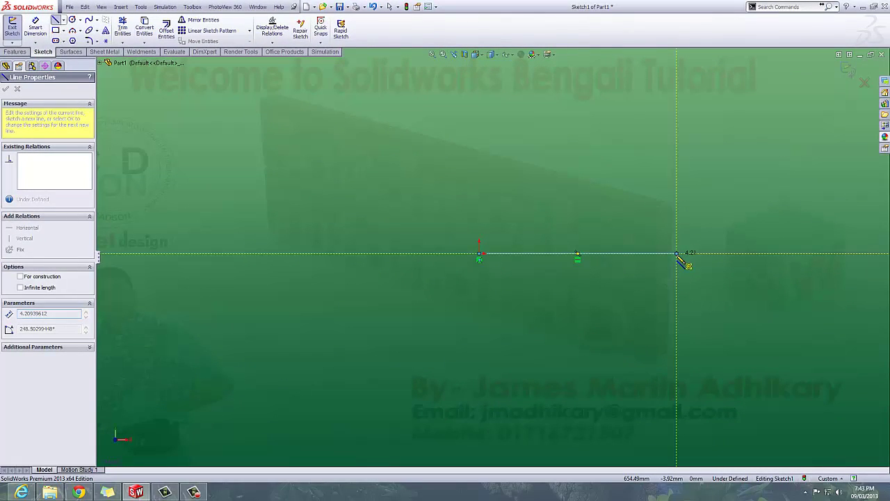
left_click(677, 254)
left_click(678, 146)
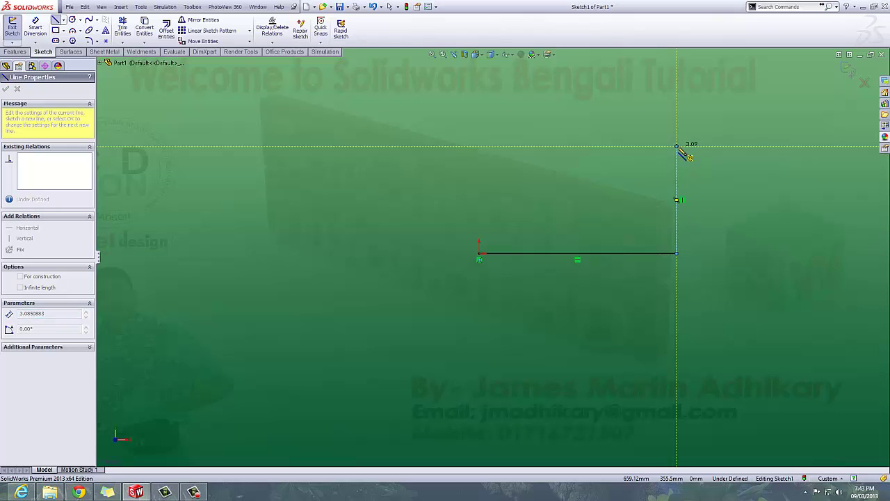
right_click(705, 143)
left_click(730, 149)
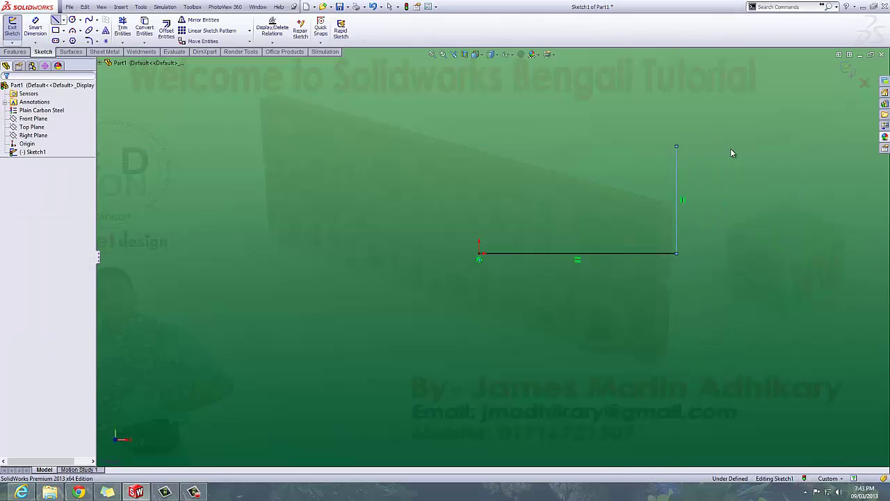
Step: Dimension the horizontal line's length below it and set it to 600 mm
left_click(35, 28)
left_click(629, 254)
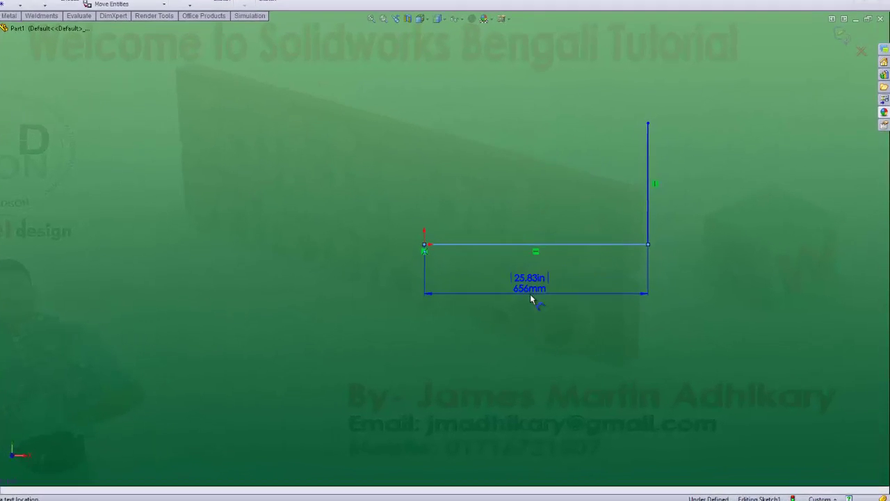
left_click(530, 295)
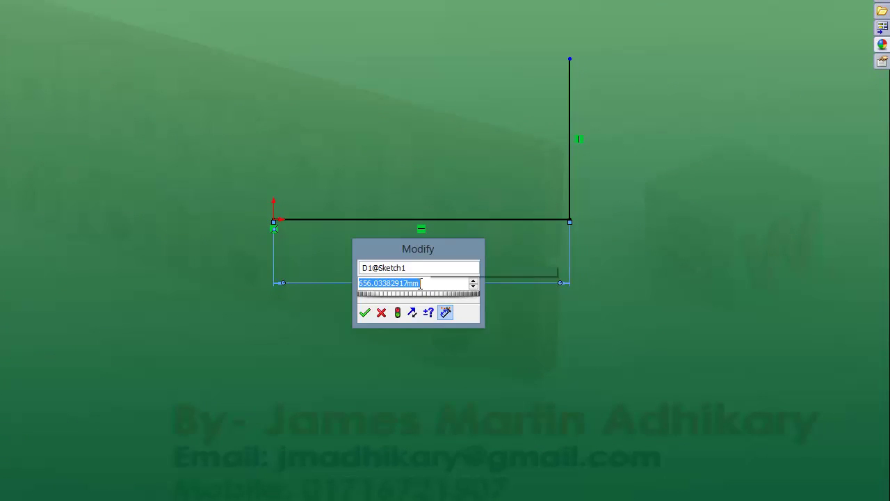
type("600")
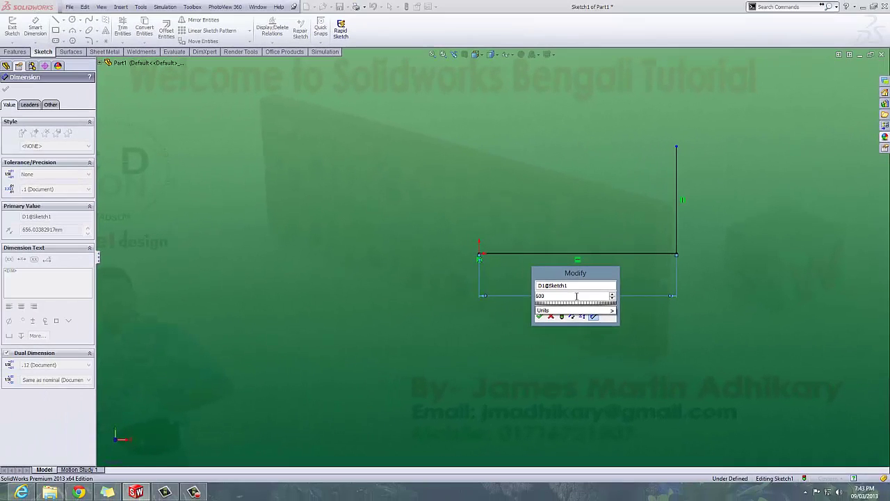
key("Return")
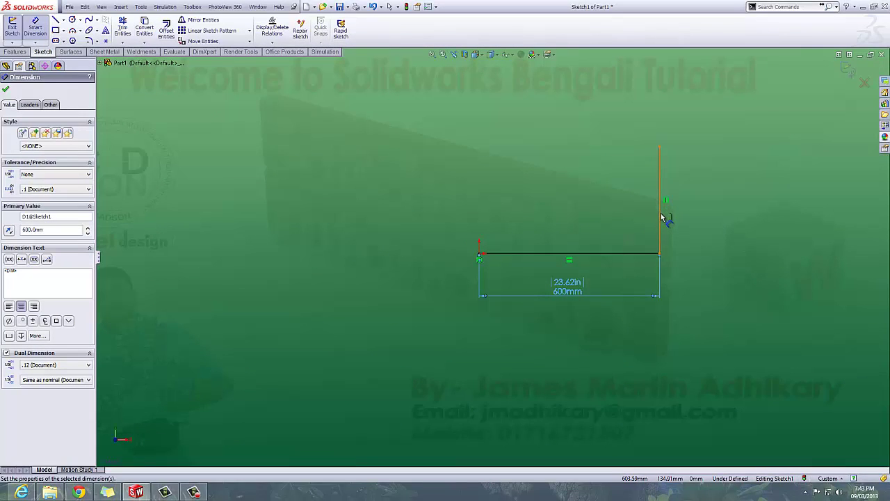
right_click(614, 195)
left_click(637, 201)
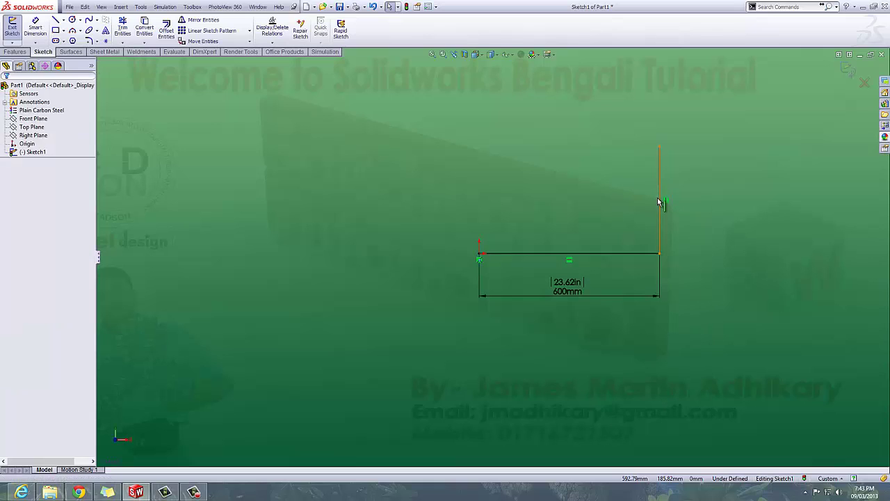
Step: Set the vertical line's length parameter to 300 mm without adding a dimension
left_click(659, 201)
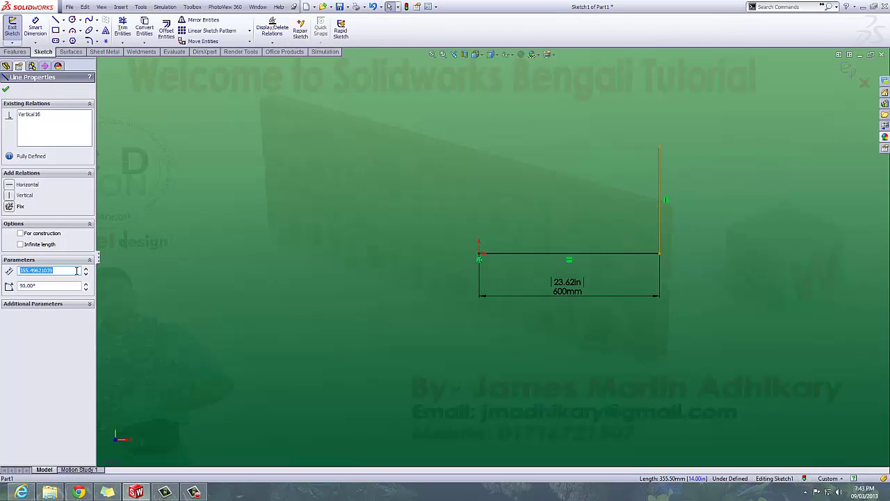
type("300")
key("Return")
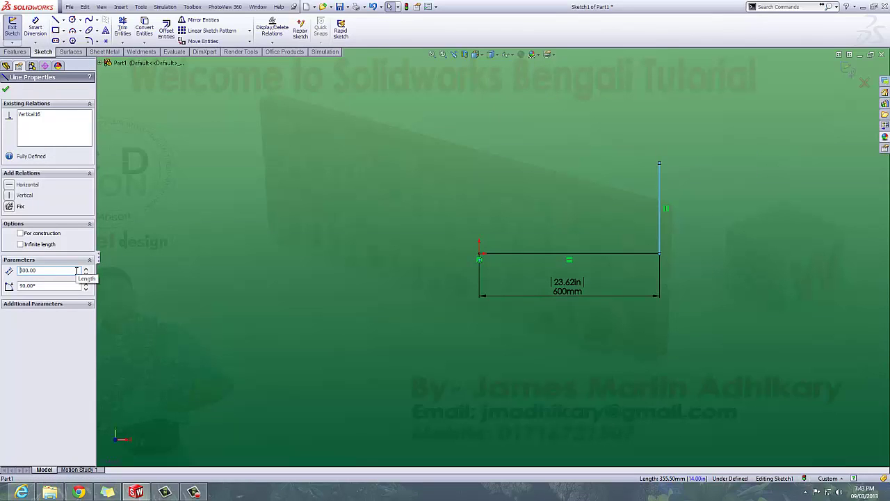
left_click(586, 344)
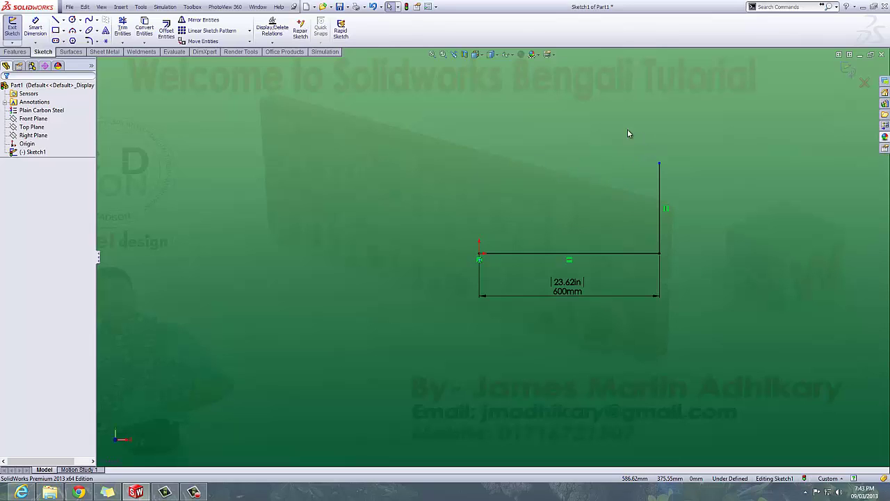
Step: Delete both sketch lines together with the length dimension
mouse_move(453, 136)
left_mouse_down()
mouse_move(808, 365)
mouse_move(757, 358)
left_mouse_up()
key("Delete")
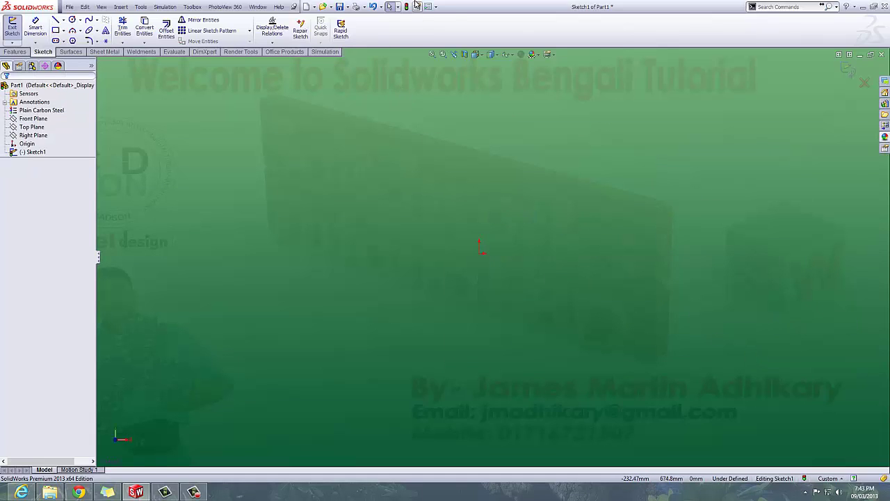
Step: Turn on "Enable on screen numeric input on entity creation" in the system's sketch options
left_click(437, 7)
left_click(449, 17)
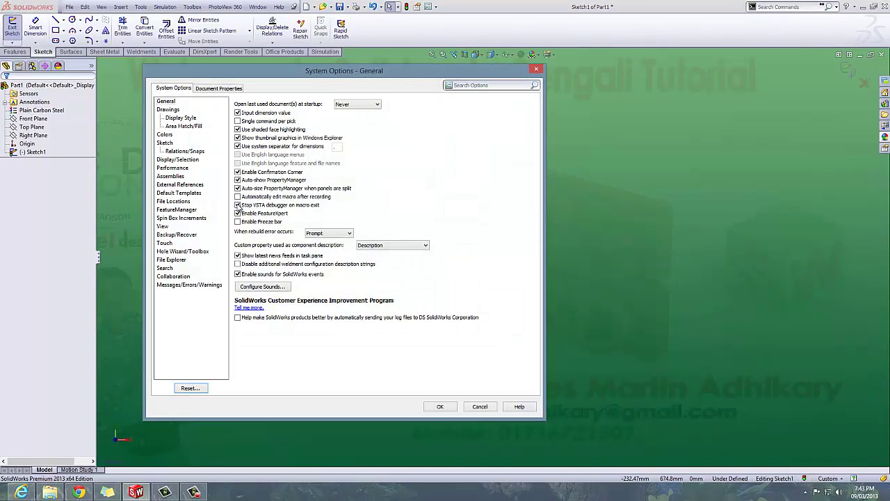
left_click(164, 143)
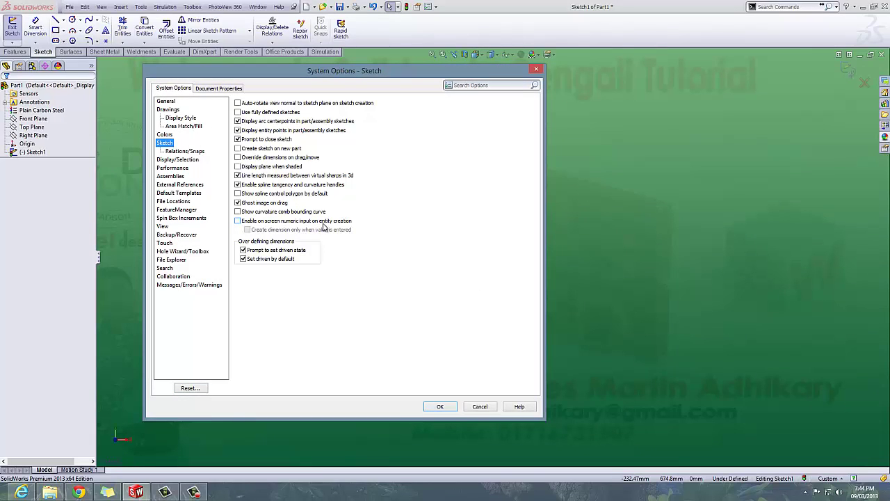
left_click(238, 221)
left_click(439, 407)
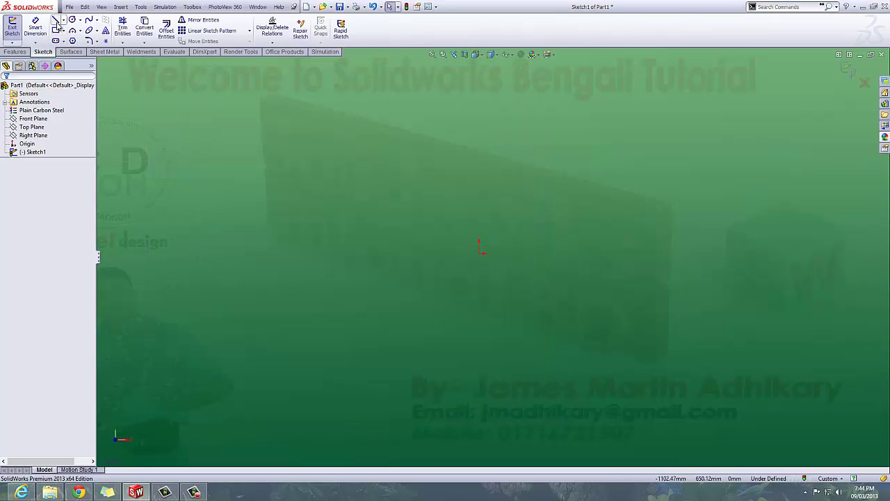
Step: Sketch a dimensioned 500 mm horizontal line beside the origin and a 200 mm vertical line up from its end
left_click(56, 21)
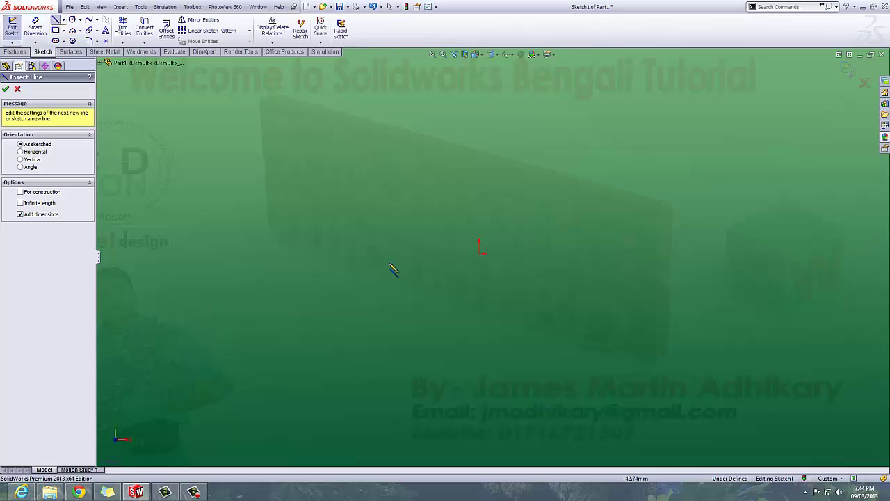
left_click(306, 236)
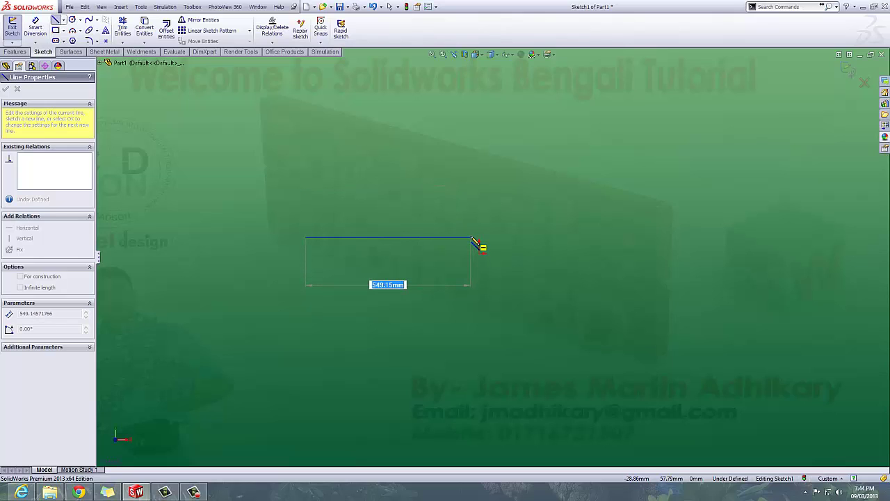
type("500")
key("Return")
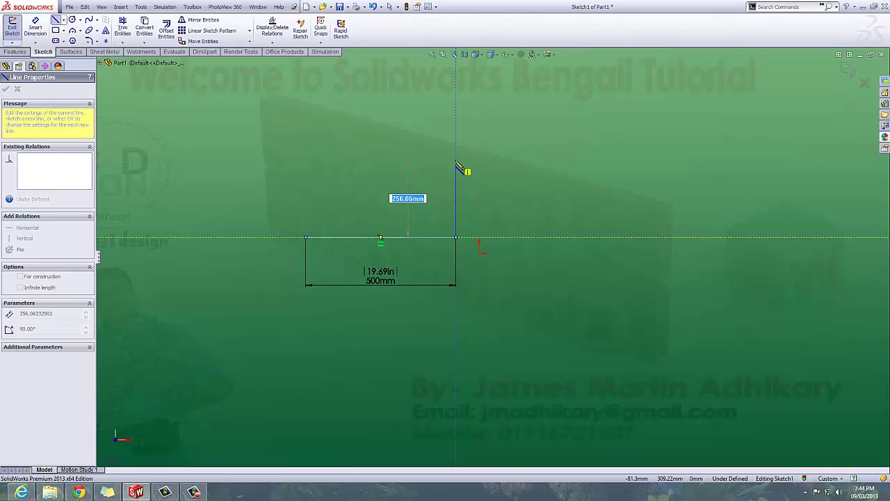
type("200")
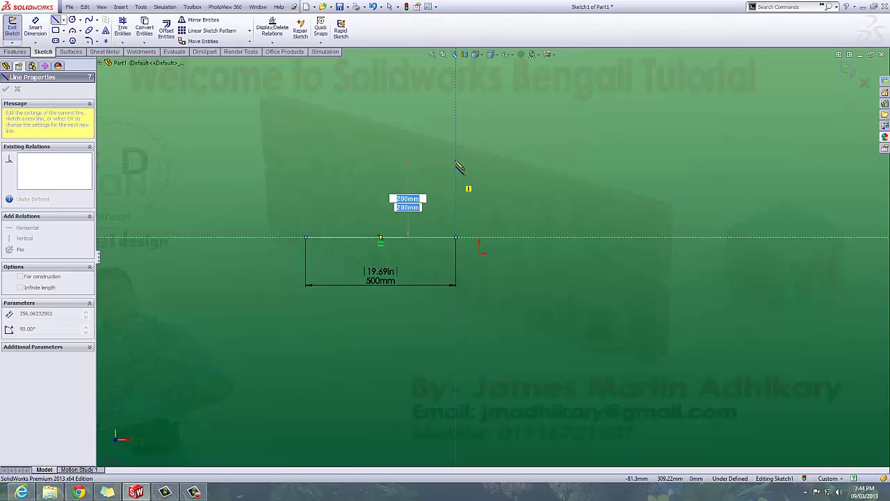
key("Return")
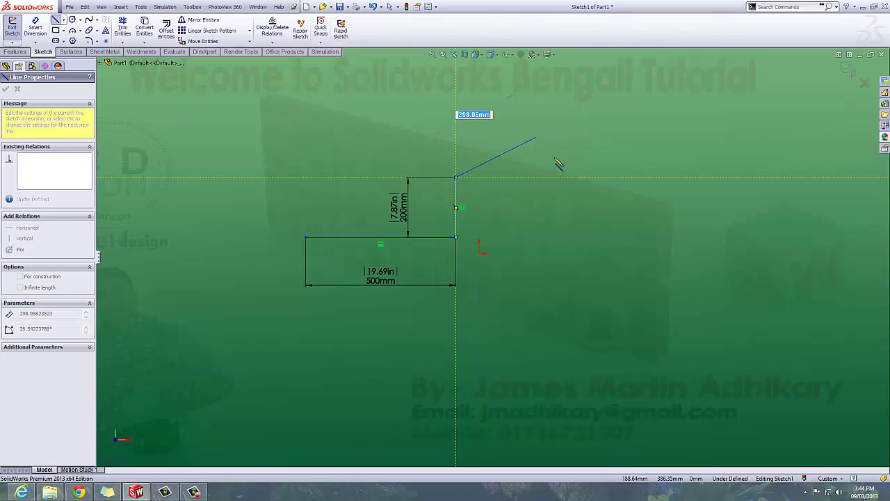
key("Escape")
Step: Sketch a circle beside the lines with a dimensioned diameter of 400 mm
left_click(72, 20)
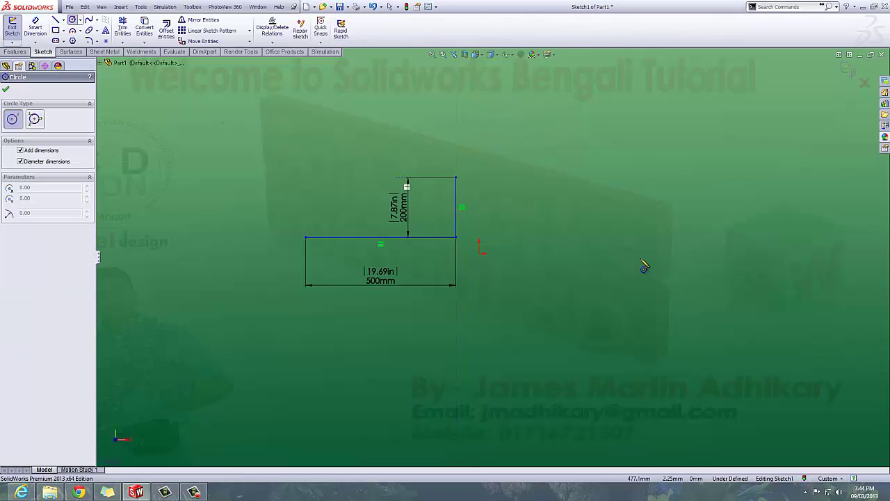
left_click(567, 219)
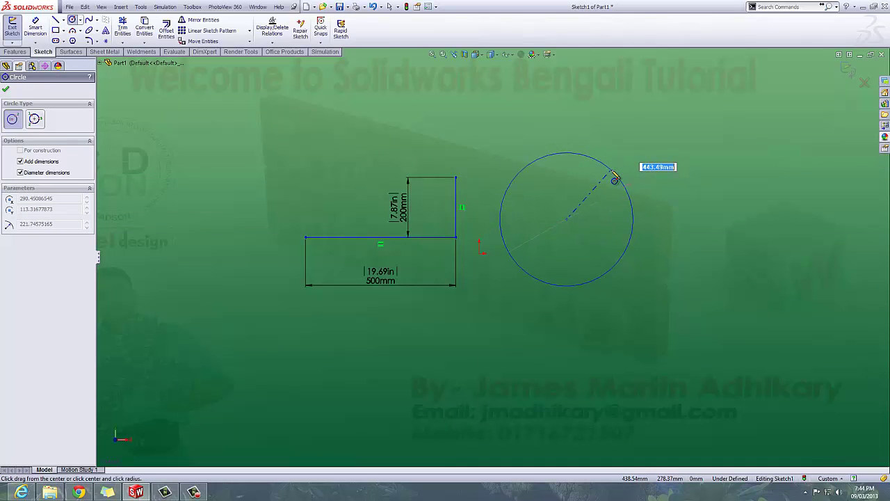
type("400")
key("Return")
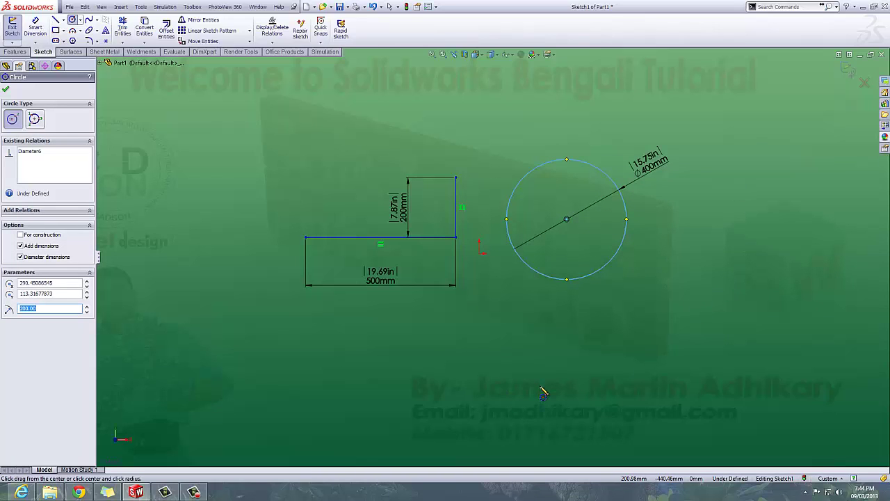
right_click(541, 226)
left_click(582, 253)
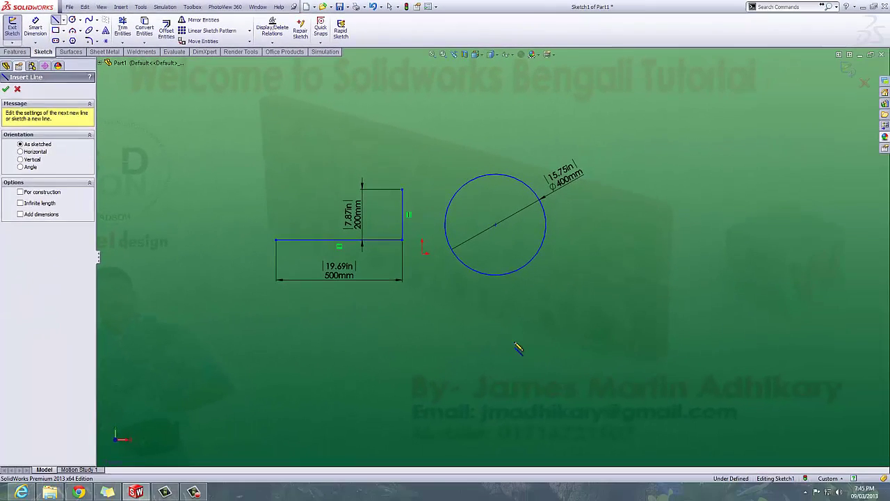
Step: Sketch a 600 mm horizontal line below the circle and a 300 mm vertical line up from its end, without adding dimensions
left_click(509, 342)
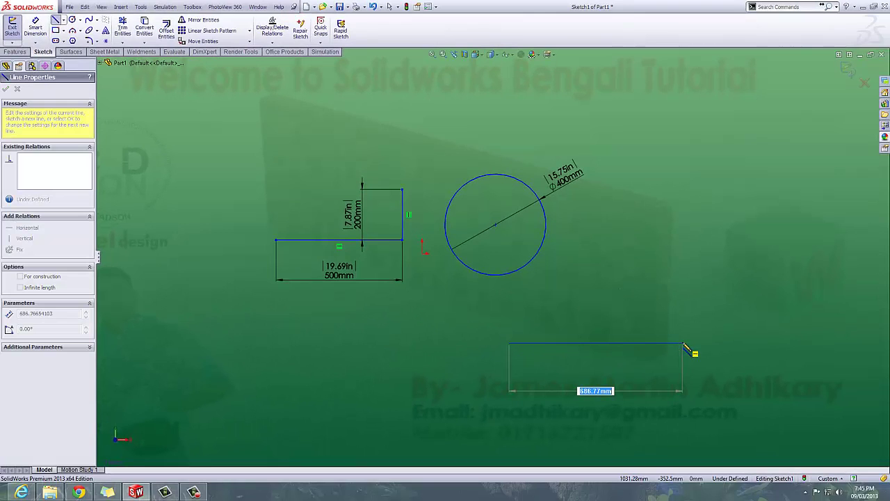
type("600")
key("Return")
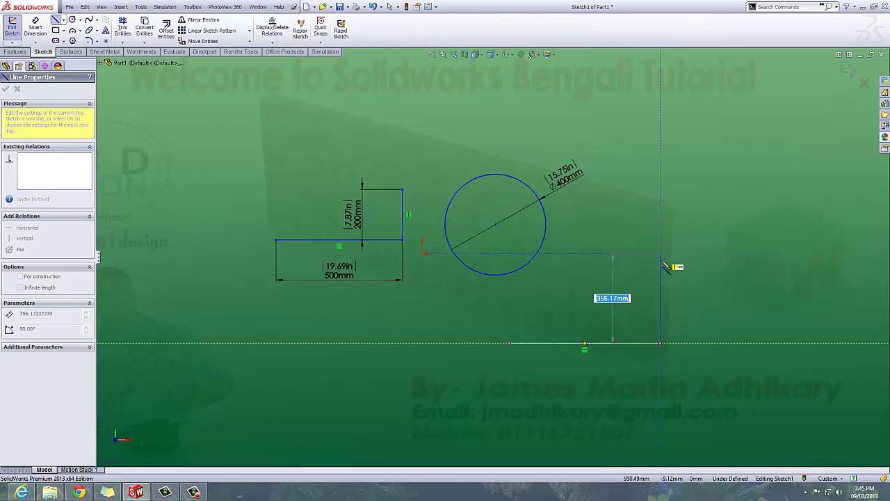
type("300")
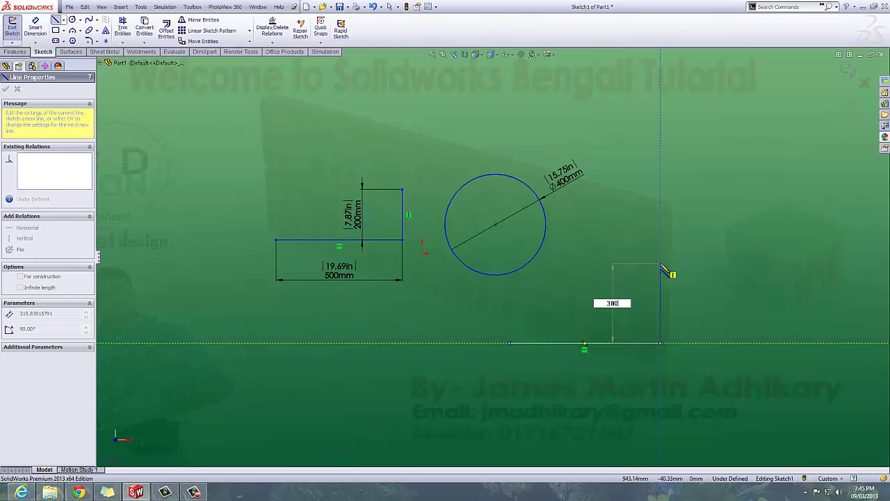
key("Return")
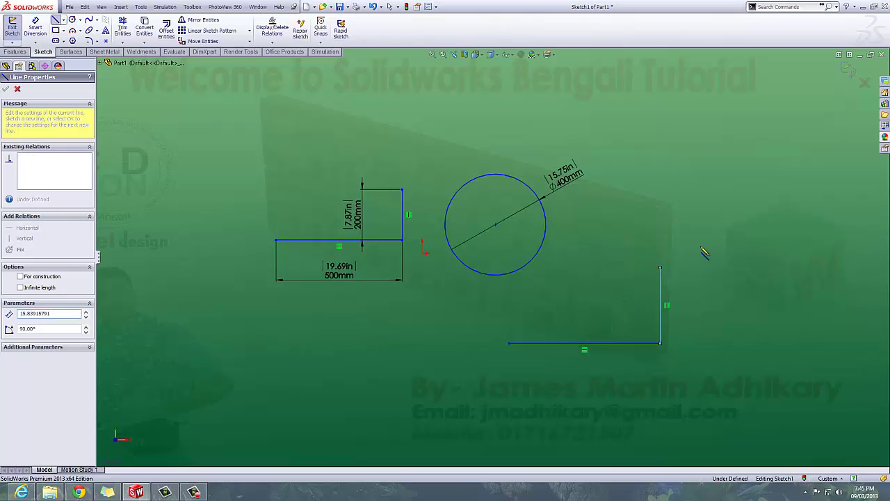
right_click(752, 226)
left_click(758, 235)
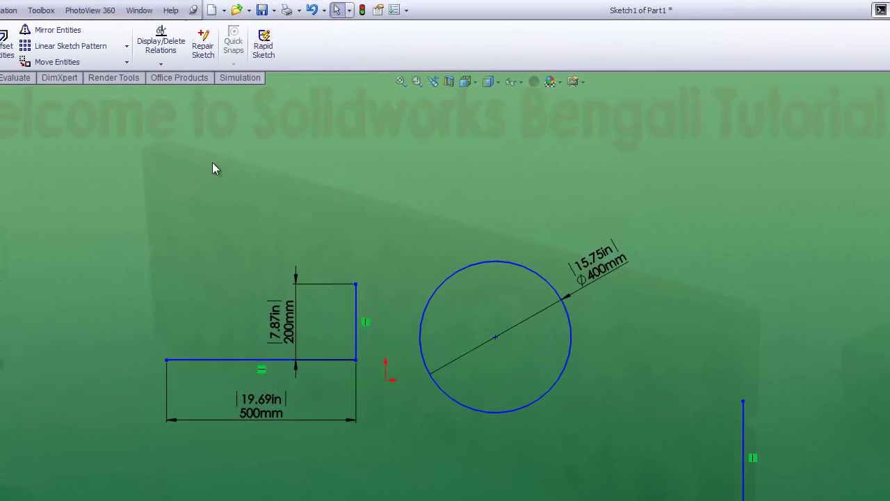
Step: Turn on "Create dimension only when value is entered" in the system's sketch options
left_click(404, 10)
left_click(426, 27)
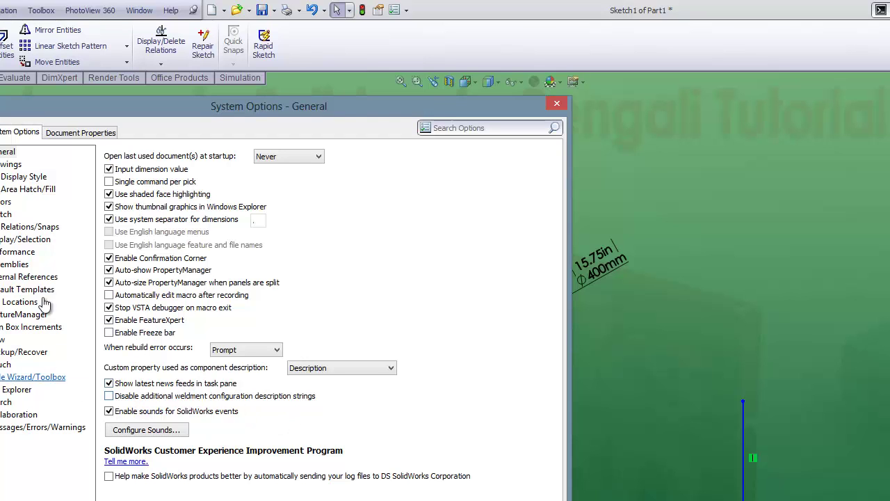
left_click(6, 213)
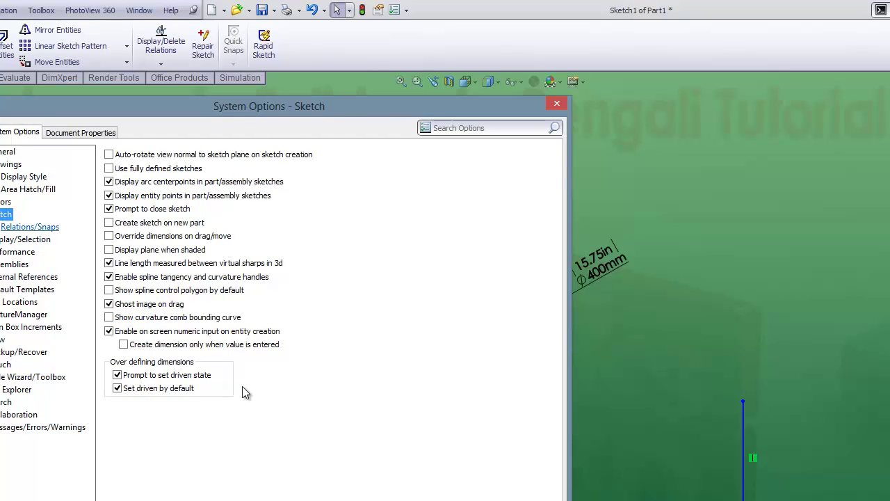
left_click(123, 345)
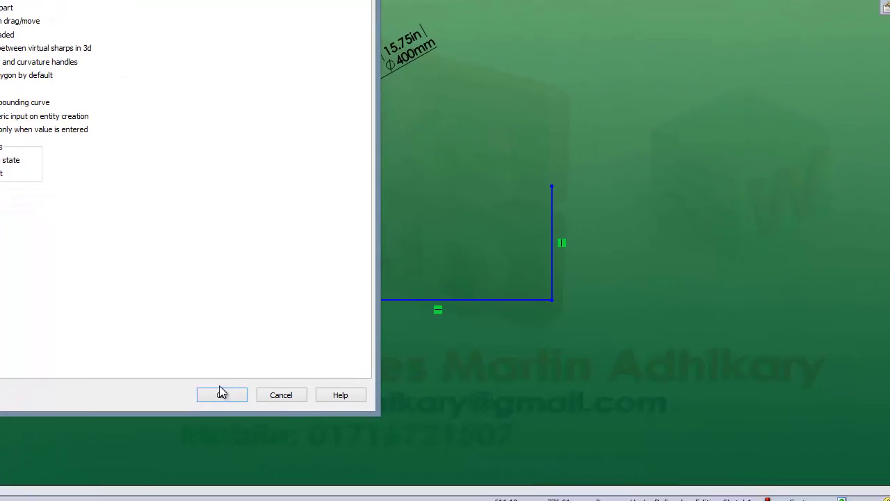
left_click(210, 390)
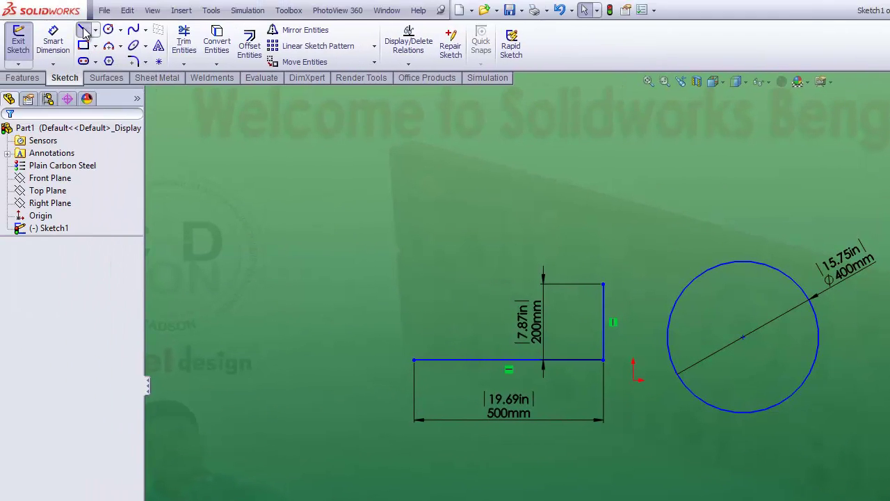
Step: Sketch a dimensioned 200 mm horizontal line leftward, above the existing lines, and an undimensioned vertical line about 586 mm down from its end
left_click(83, 29)
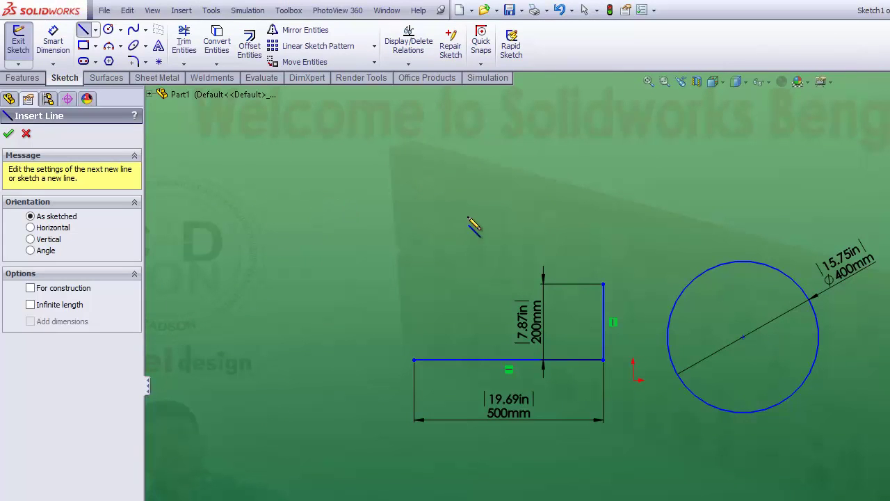
left_click(355, 187)
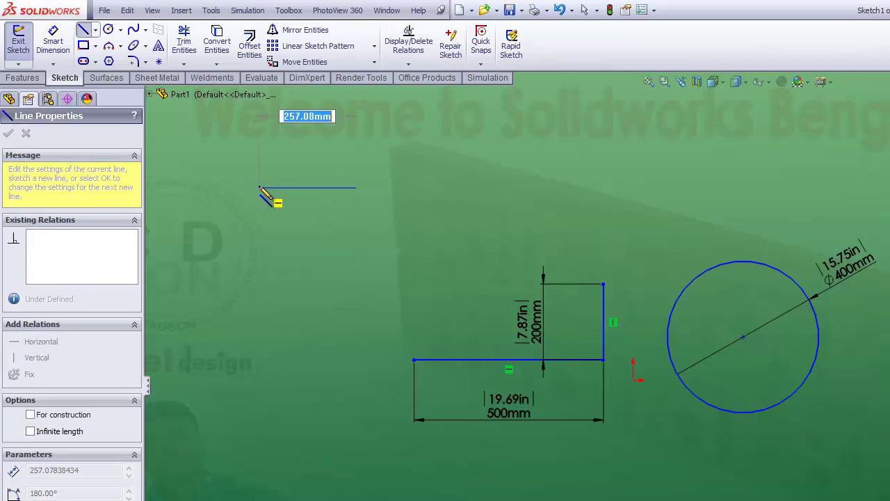
type("2")
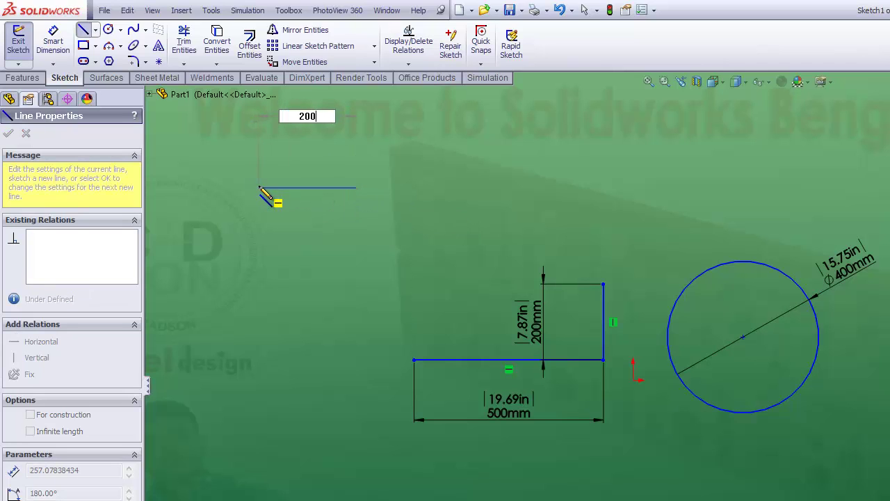
type("00")
key("Return")
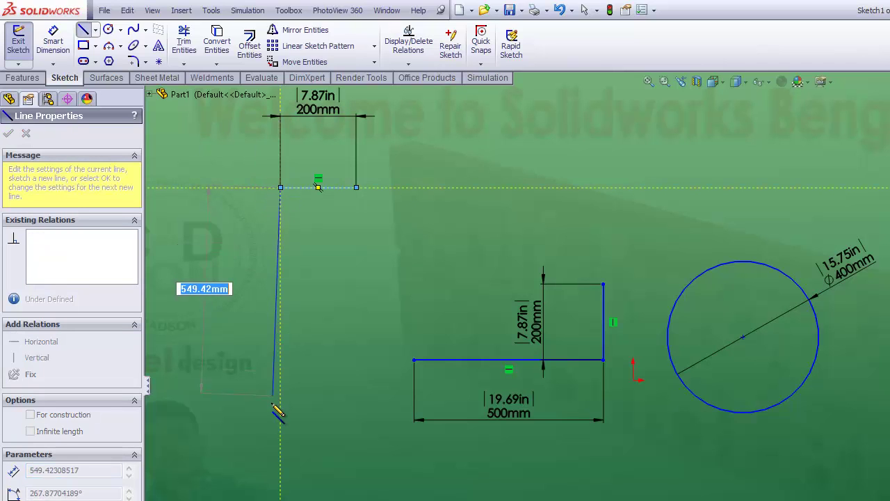
left_click(280, 409)
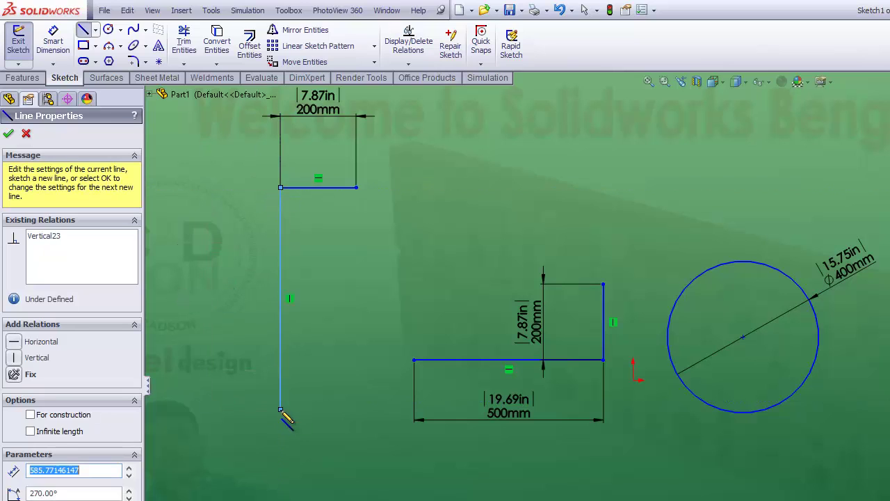
Step: Continue the chain with a short undimensioned horizontal line leftward and a dimensioned 300 mm vertical line down from its end
left_click(241, 409)
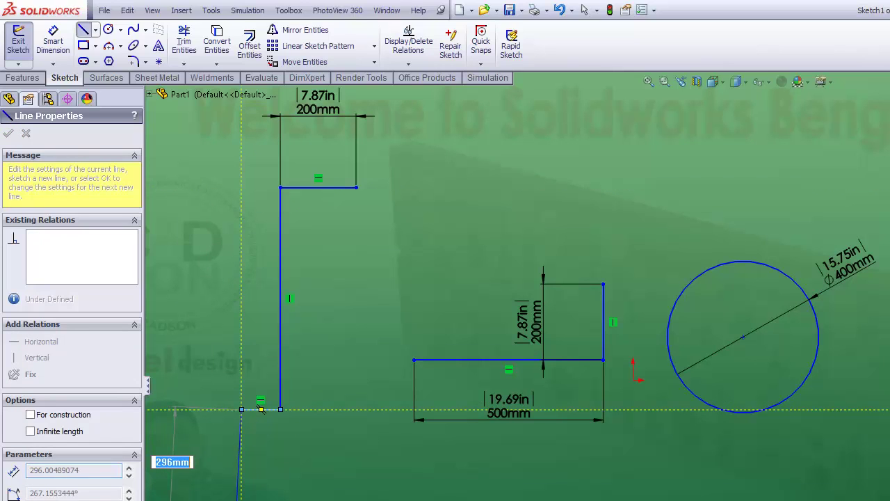
type("300")
key("Return")
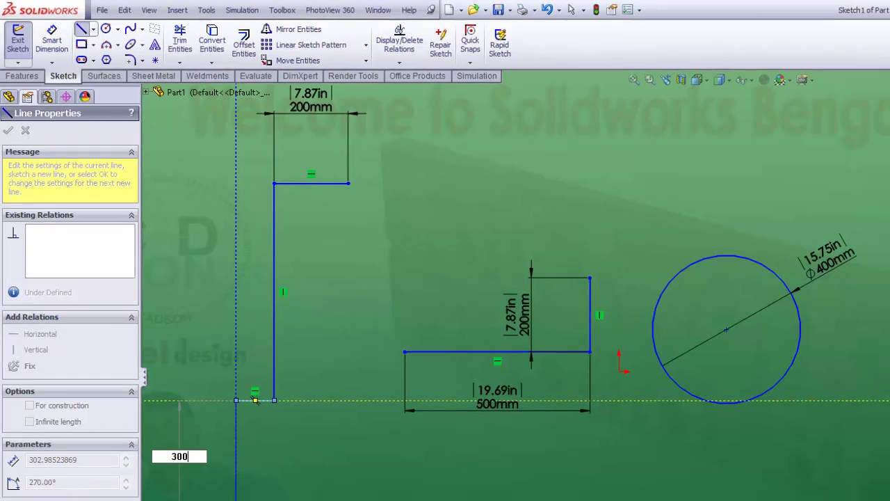
right_click(224, 402)
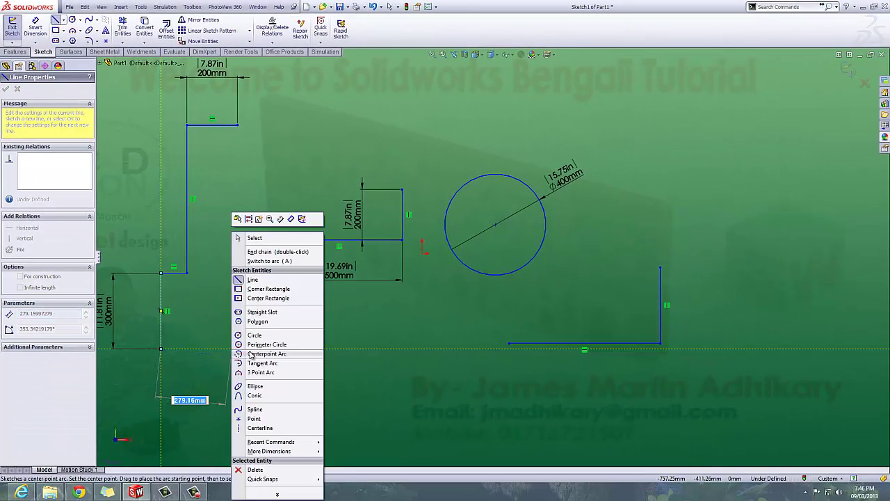
left_click(275, 240)
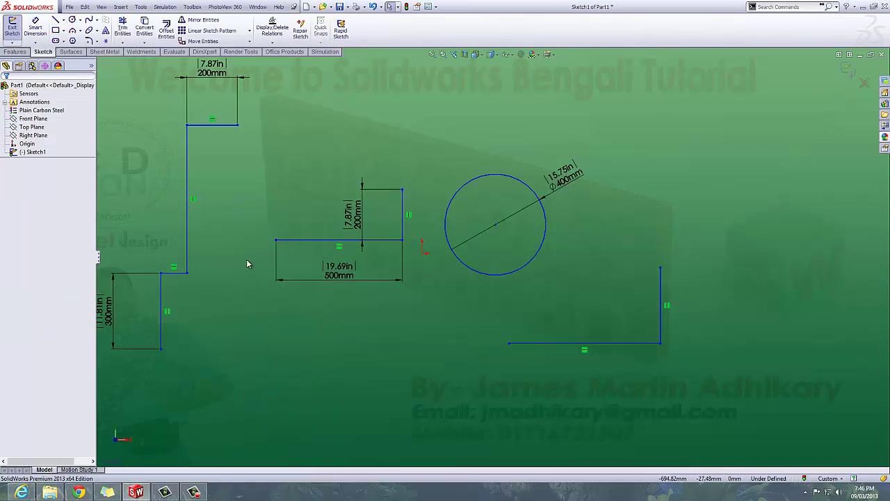
scroll(247, 259, "up", 2)
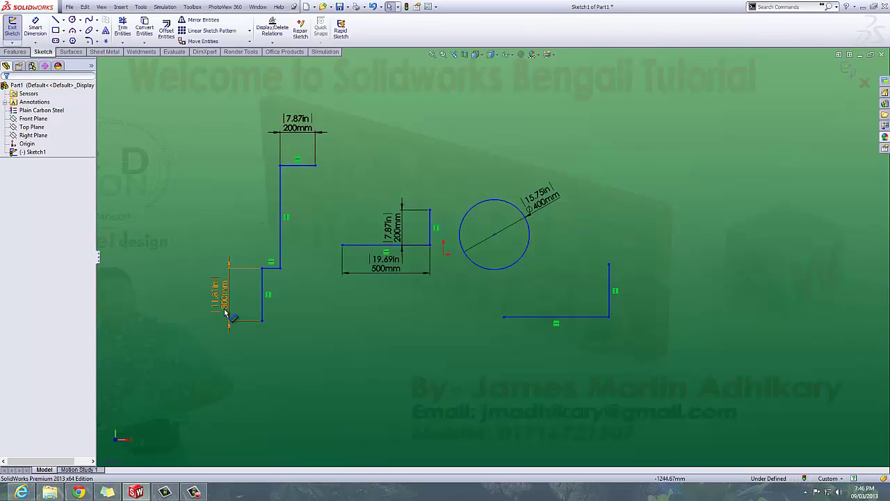
scroll(276, 197, "up", 1)
scroll(279, 200, "down", 2)
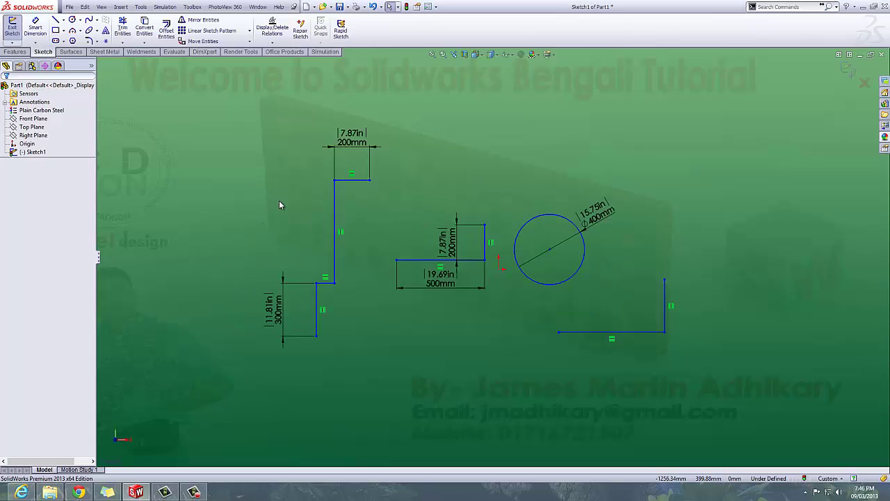